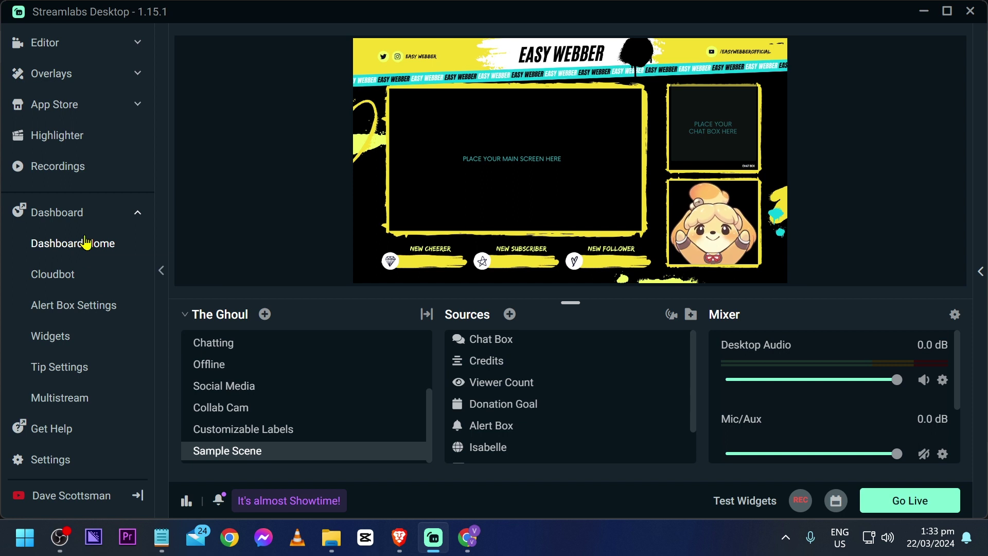
Collapse and re-expand the Dashboard section in the left sidebar
click(135, 213)
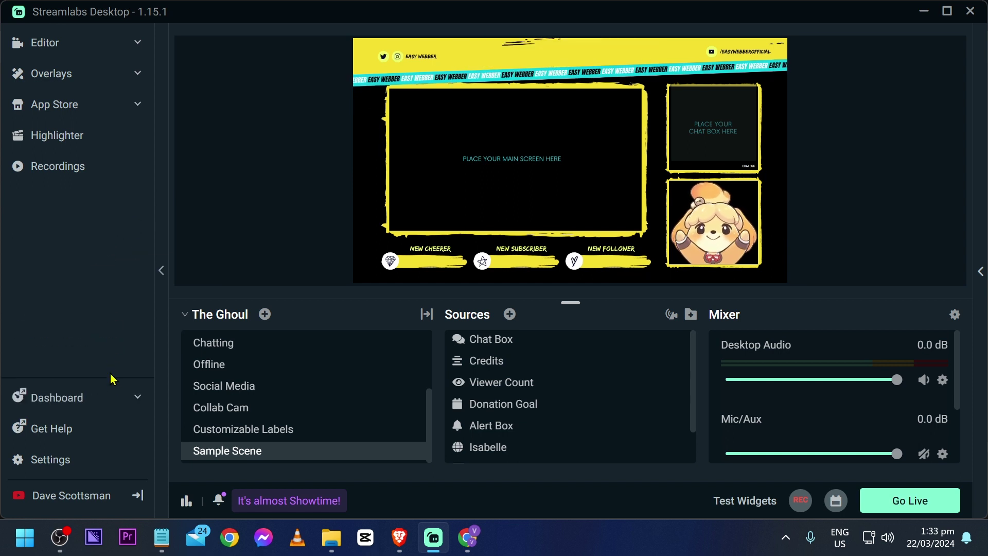
click(107, 404)
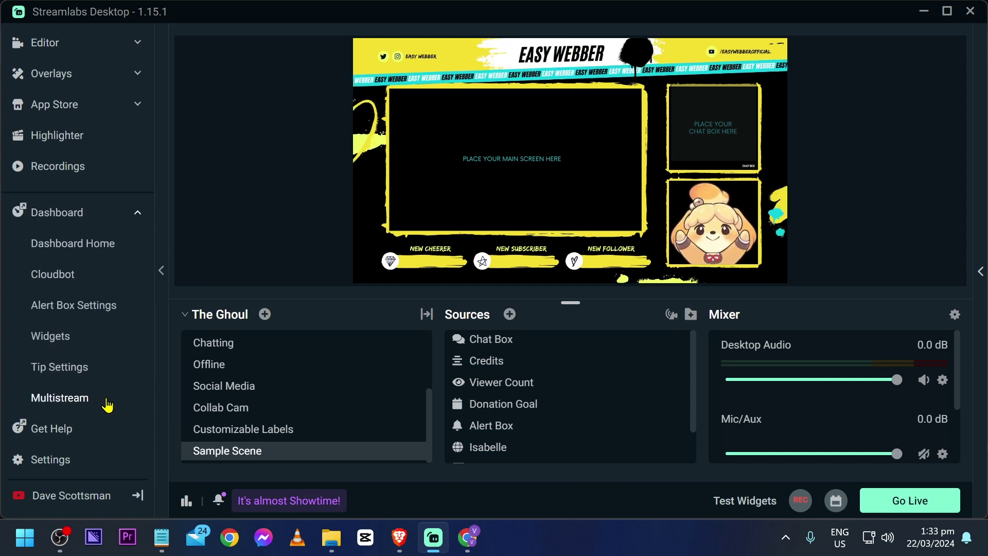
Go from Dashboard Home to Cloudbot's Loyalty tab listing viewers' points and hours
click(73, 248)
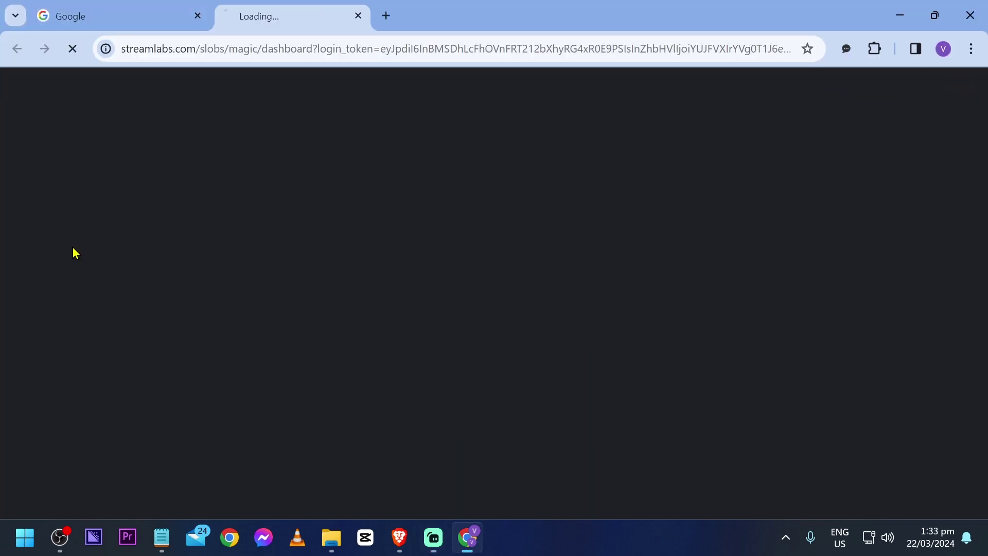
scroll(74, 251, down, 5)
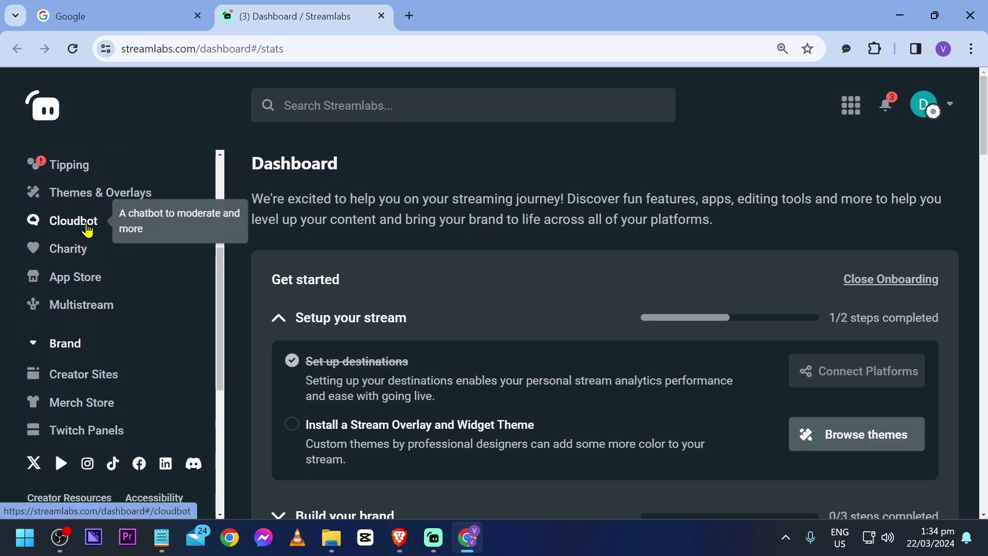
click(88, 230)
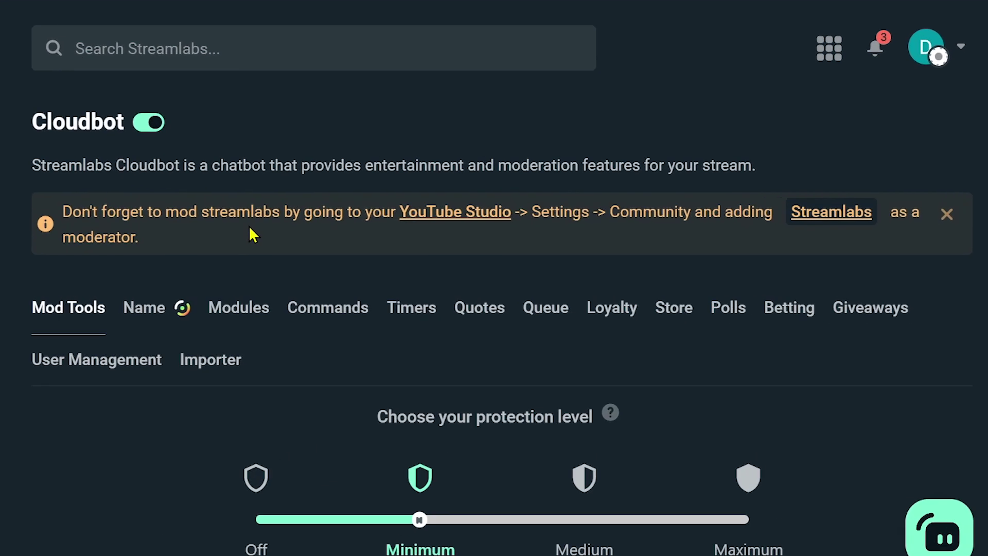
scroll(248, 226, down, 2)
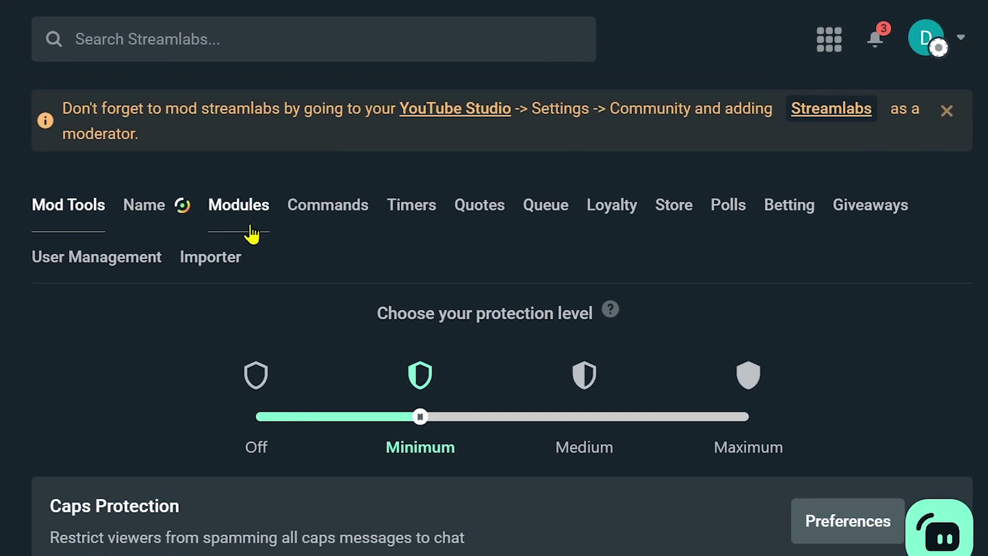
click(614, 218)
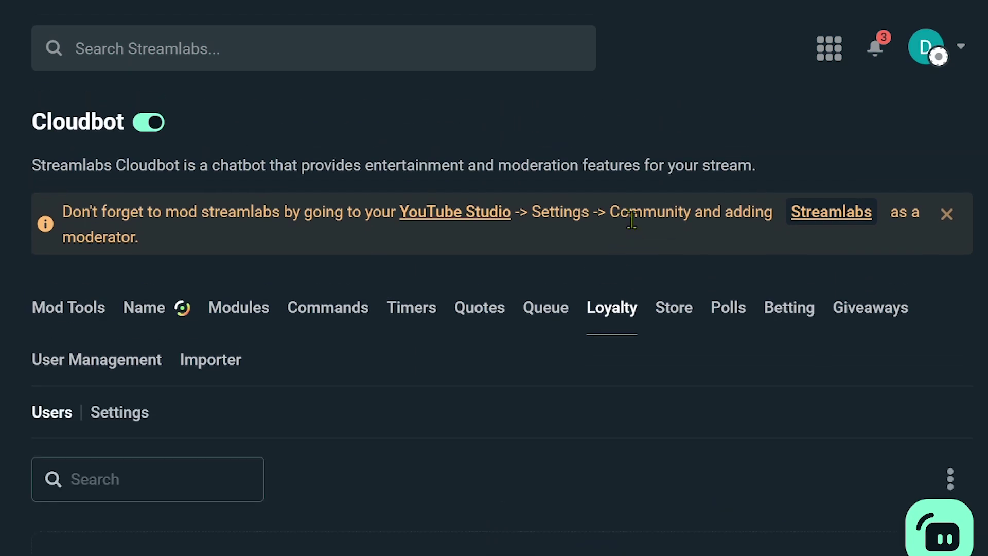
scroll(616, 248, down, 3)
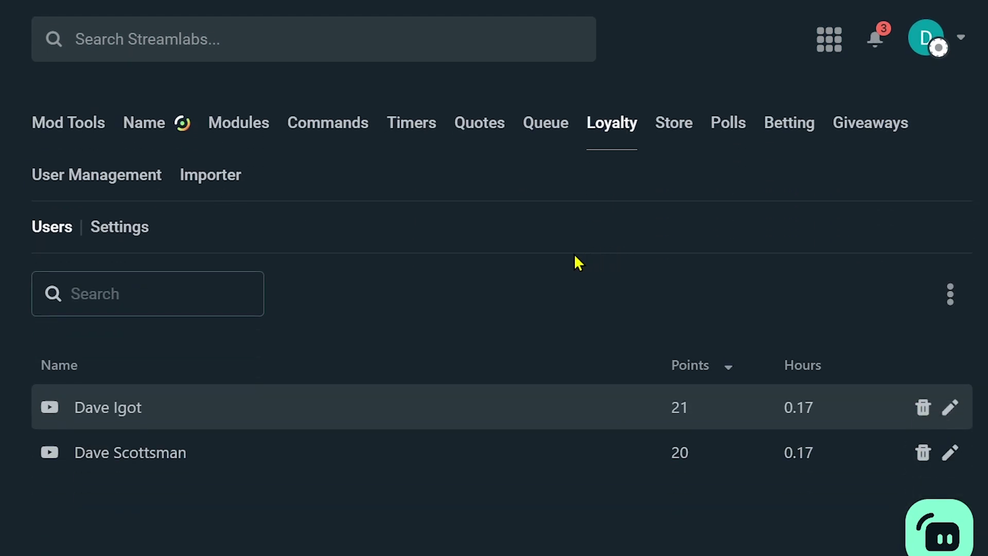
click(118, 239)
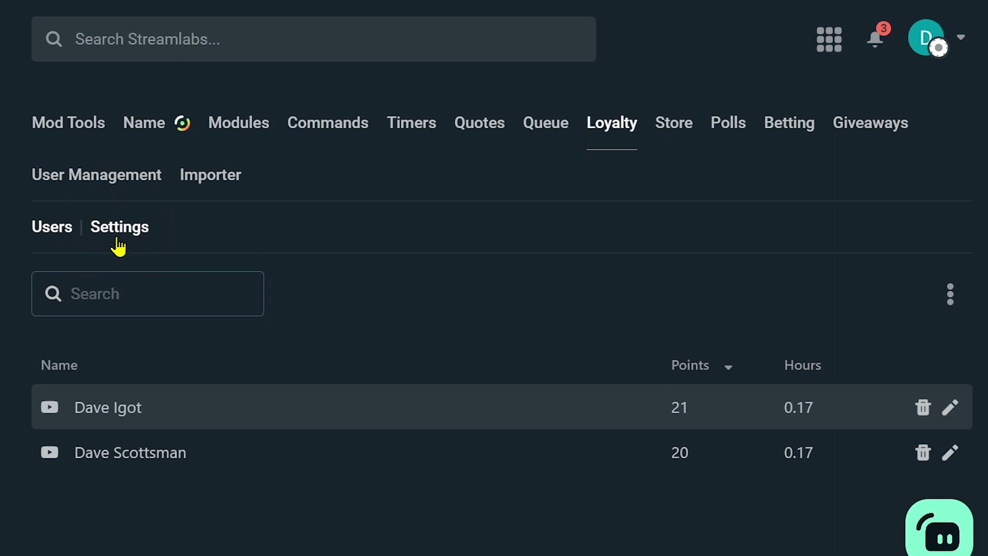
Switch on the Cloudbot Loyalty System toggle in Loyalty Settings
click(118, 239)
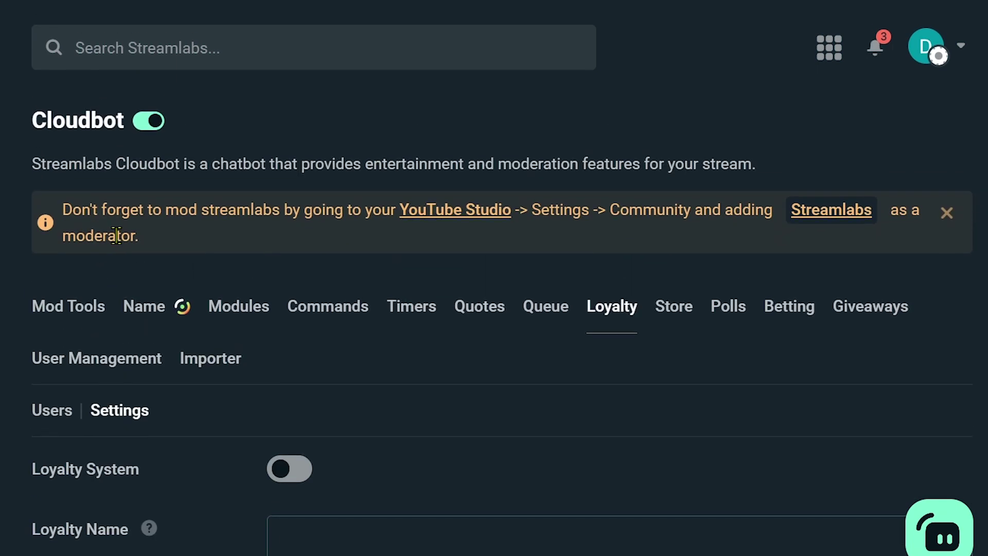
scroll(117, 239, down, 2)
scroll(170, 285, down, 2)
click(285, 278)
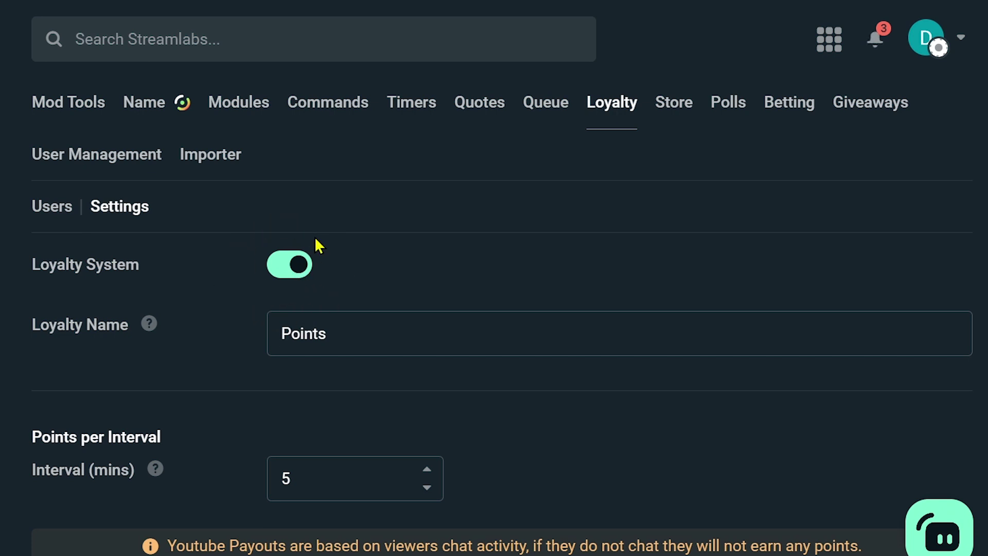
Keep the loyalty currency name as Points and return to the Loyalty Users list
drag(388, 337, 229, 346)
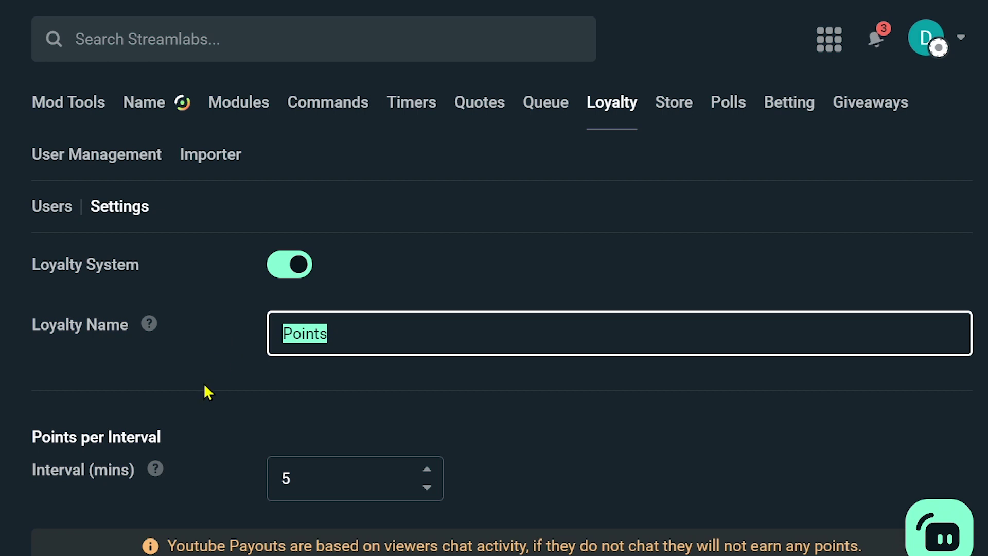
drag(338, 337, 216, 348)
click(196, 348)
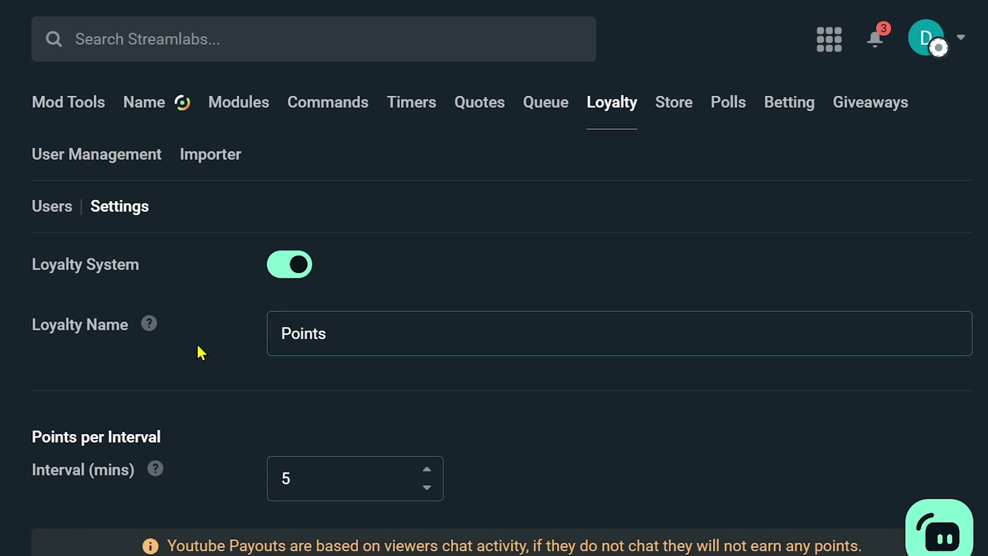
click(325, 338)
drag(325, 338, 242, 344)
click(243, 345)
click(42, 208)
Scroll the Loyalty Users list and back up to the Cloudbot moderator reminder banner
scroll(222, 305, down, 2)
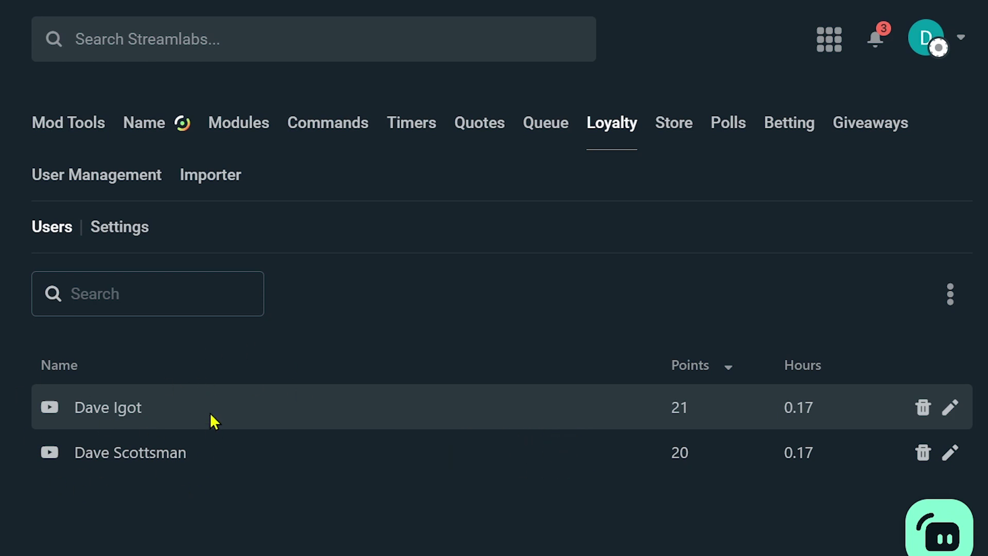
scroll(162, 409, up, 2)
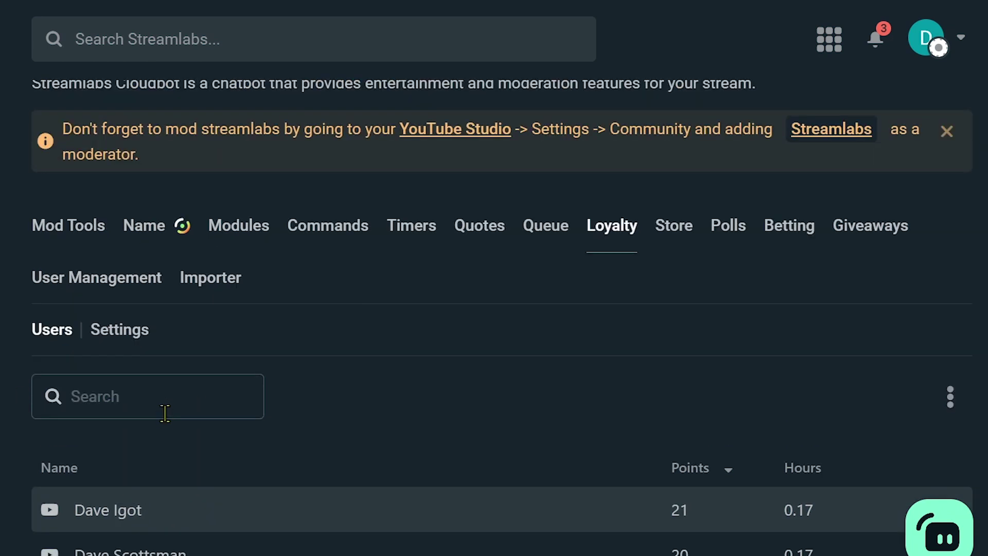
scroll(492, 413, up, 2)
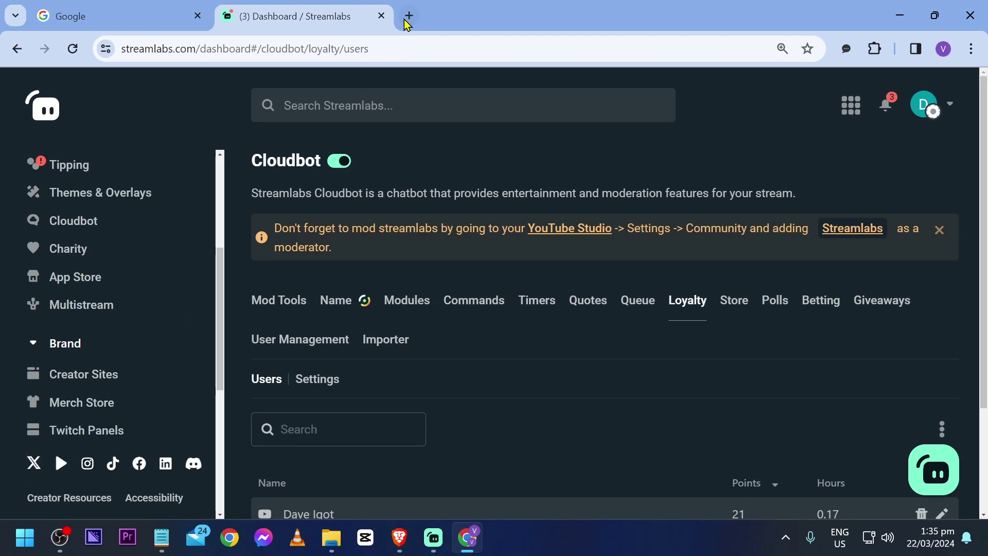
Open YouTube Studio in a new browser tab at 100% zoom
click(404, 16)
text(YOUTUBE studio)
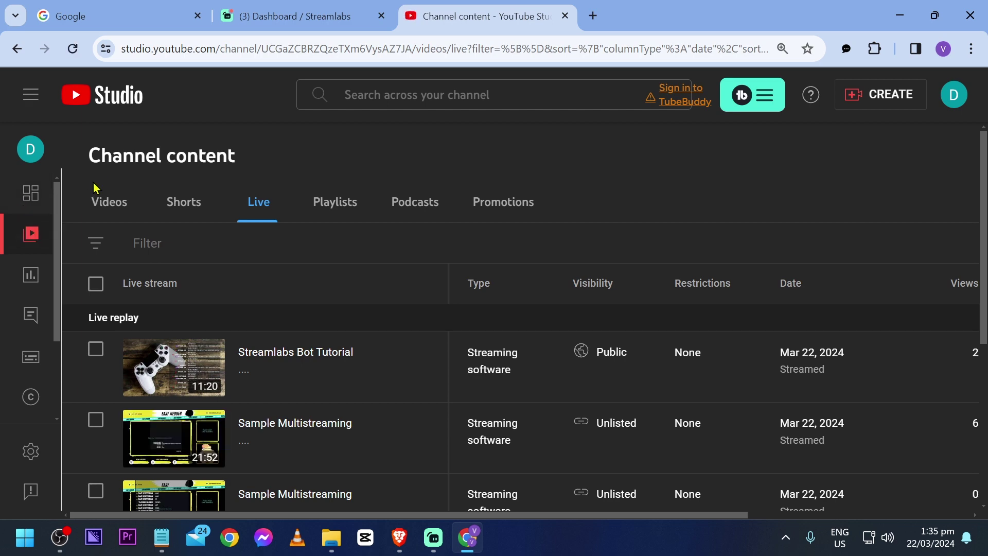
key(ctrl+0)
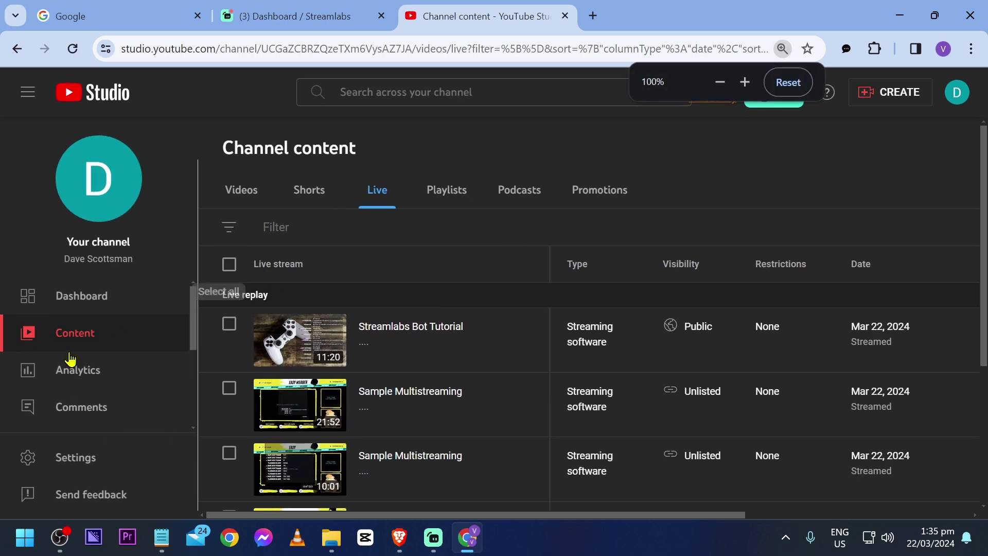
scroll(66, 360, down, 3)
In Settings > Community, remove Streamlabs from the Managing moderators list
click(77, 459)
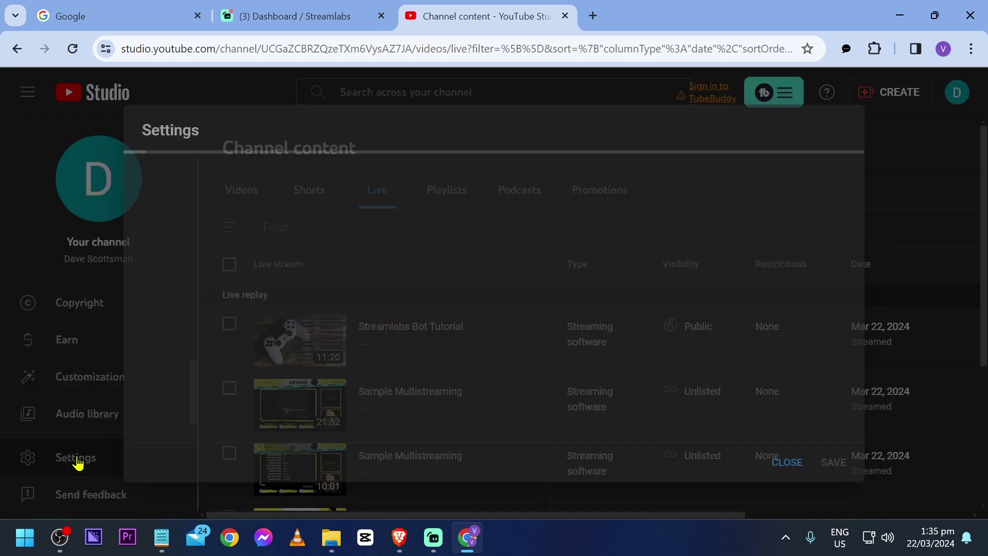
click(170, 341)
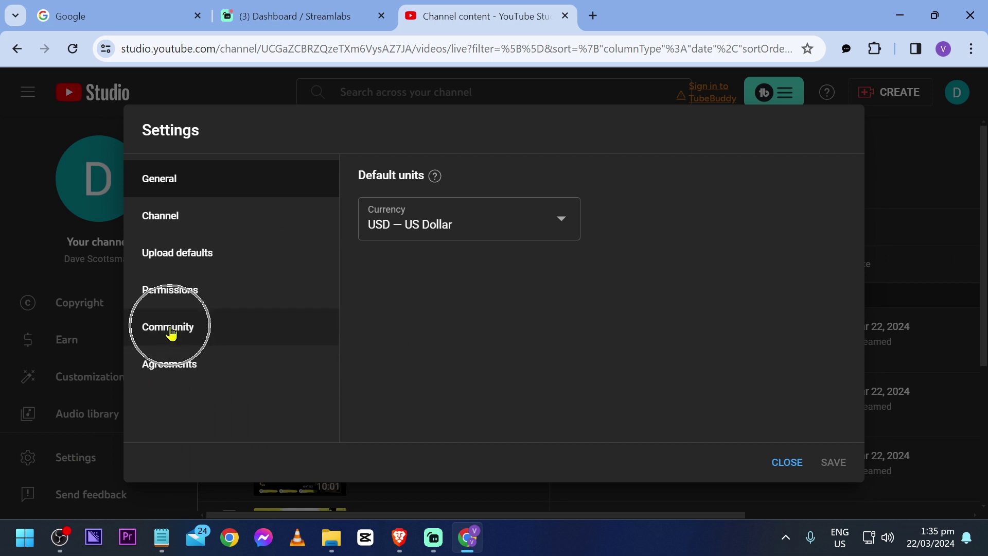
click(210, 332)
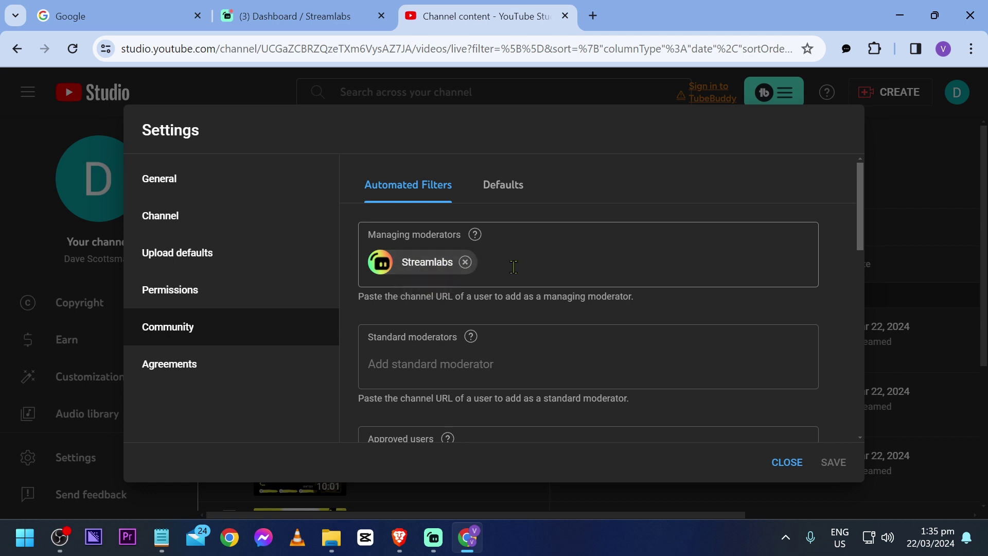
key(ctrl+minus)
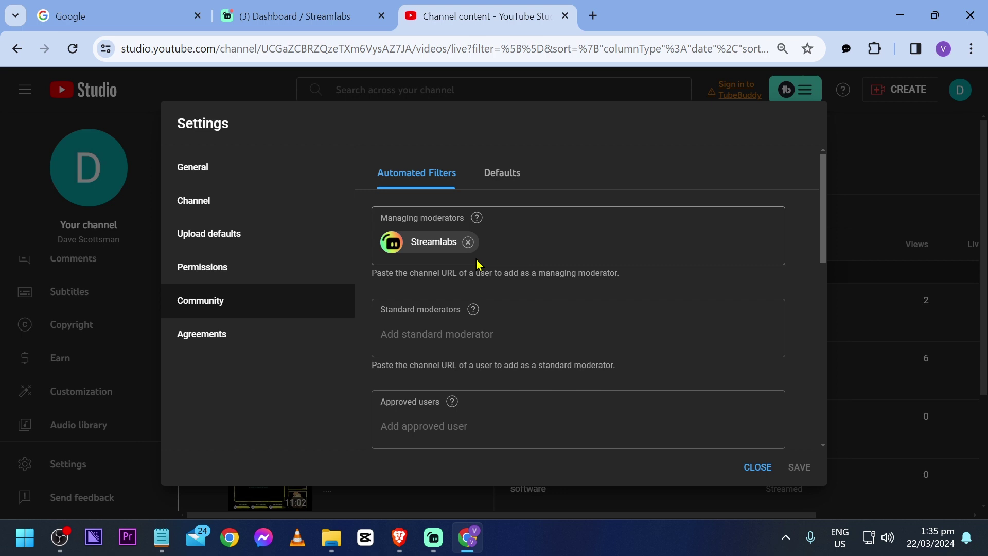
click(468, 241)
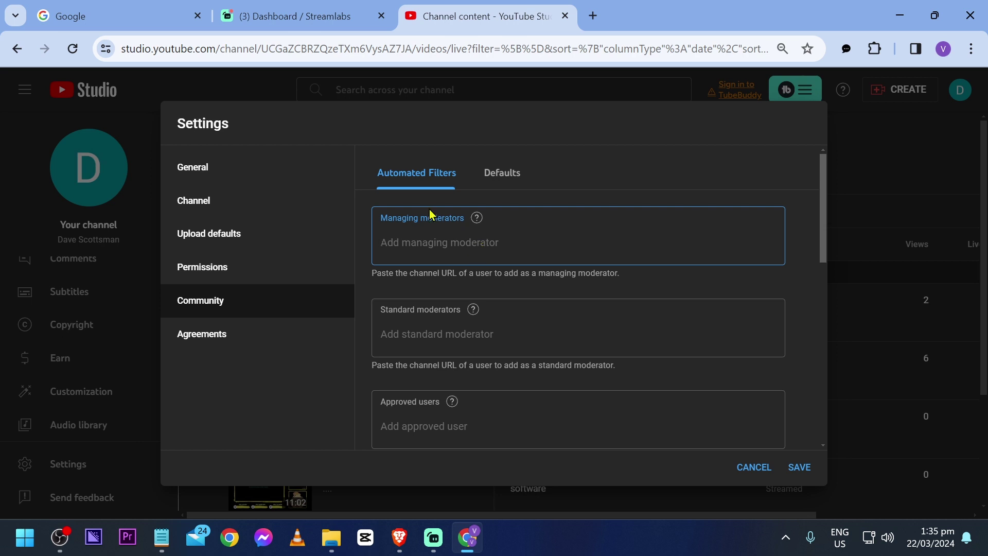
Copy the Streamlabs channel link from the dashboard reminder and open that channel page
click(309, 19)
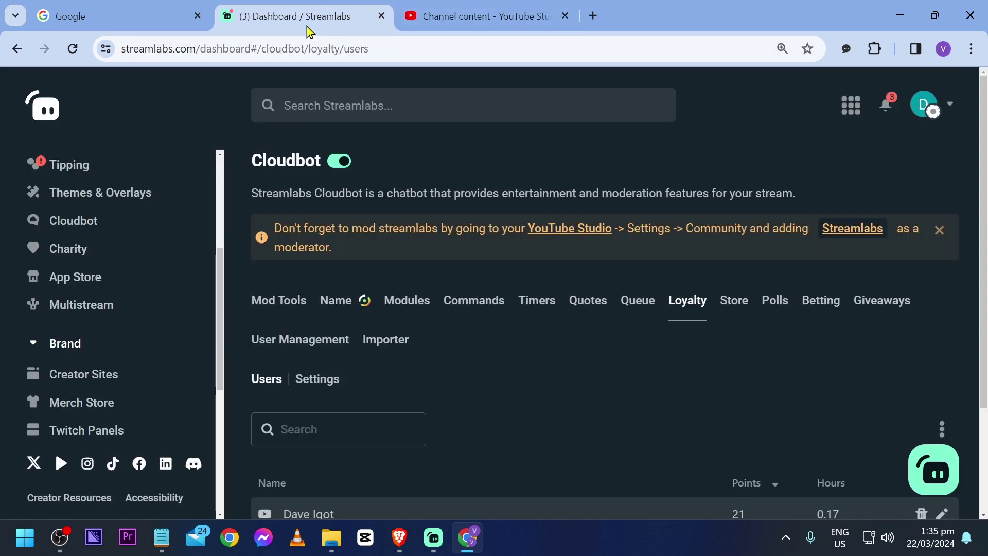
click(847, 238)
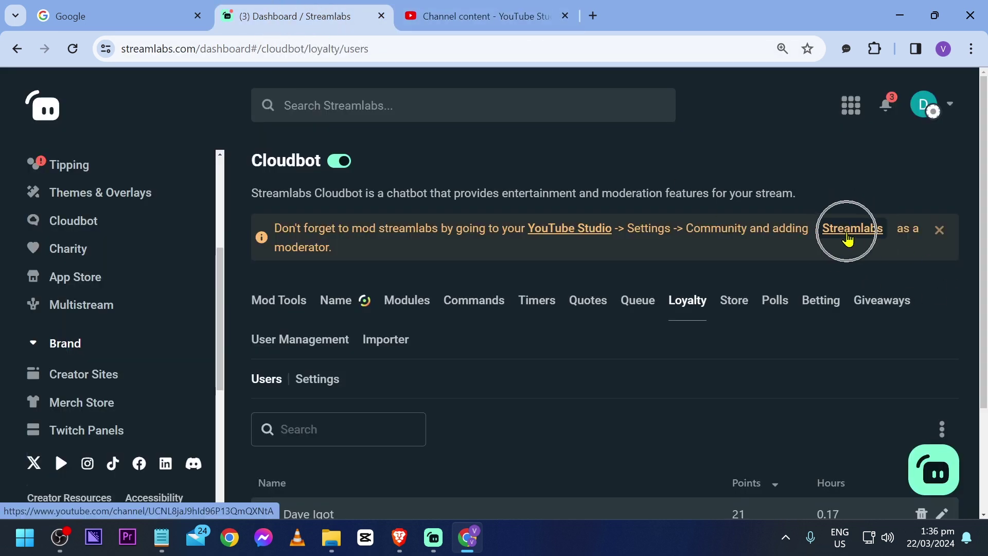
right_click(849, 238)
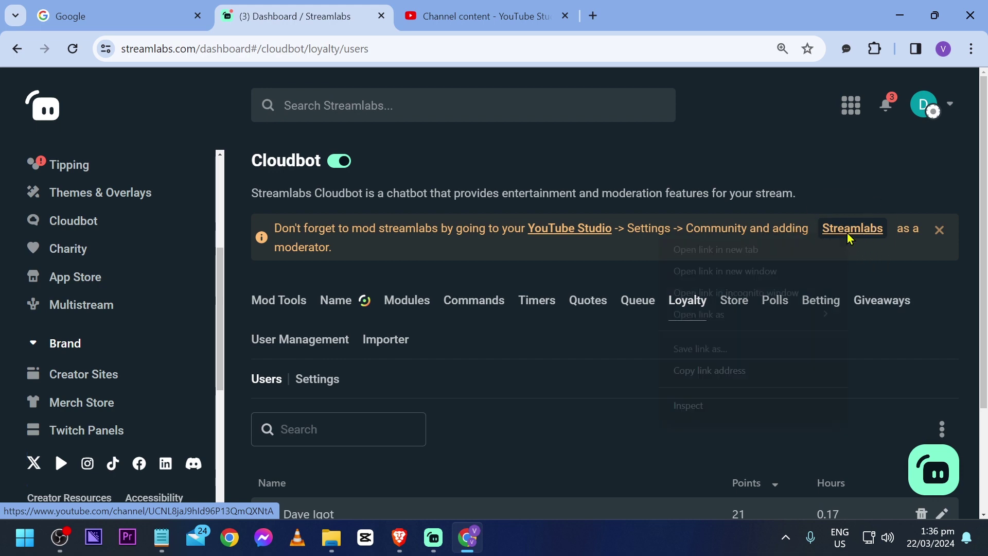
click(728, 370)
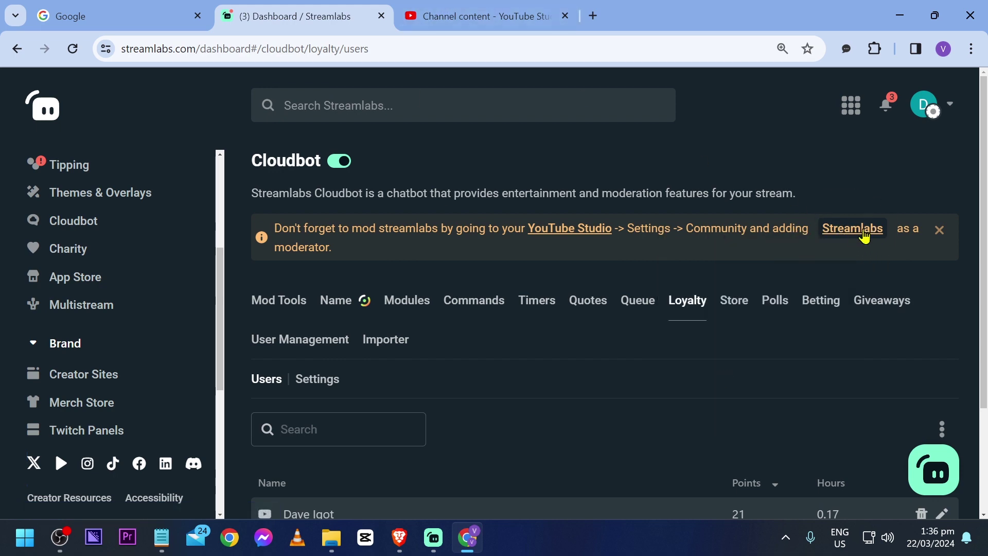
click(864, 236)
click(379, 46)
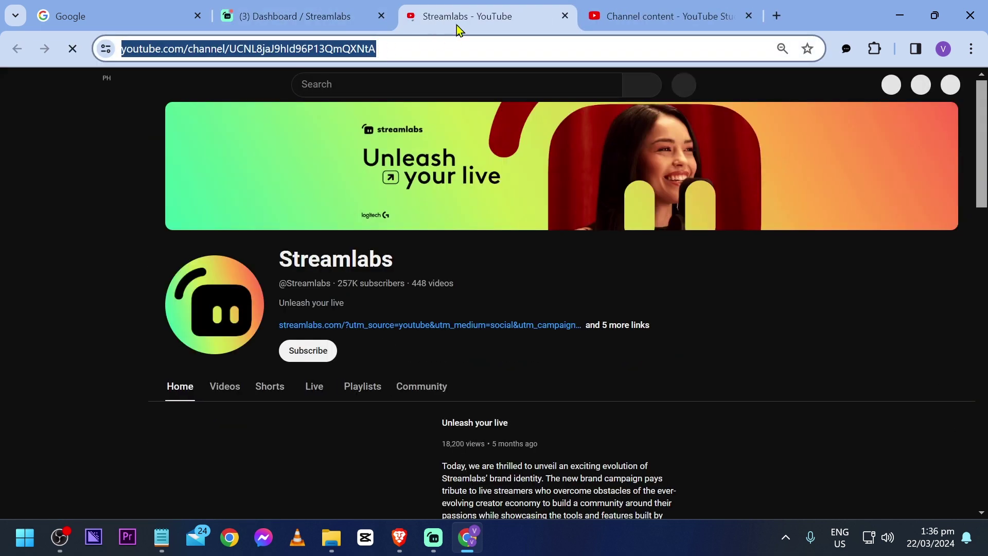
click(607, 20)
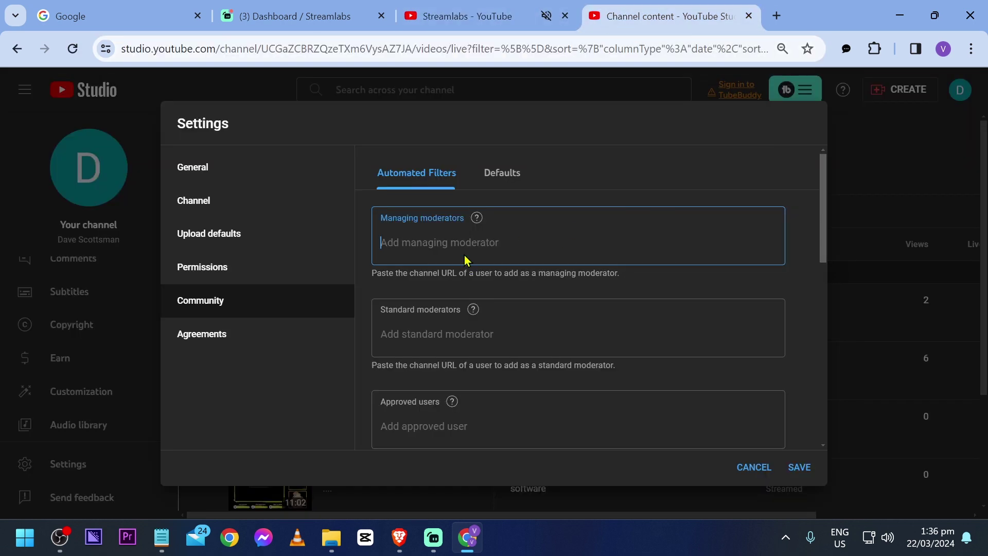
Paste the Streamlabs channel ID into Standard moderators and save the Community settings
right_click(491, 239)
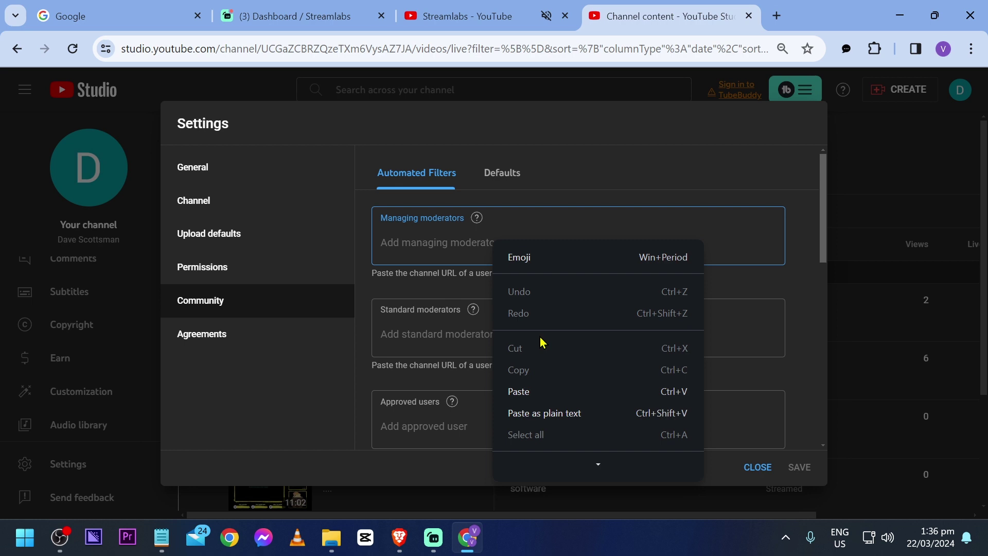
click(518, 390)
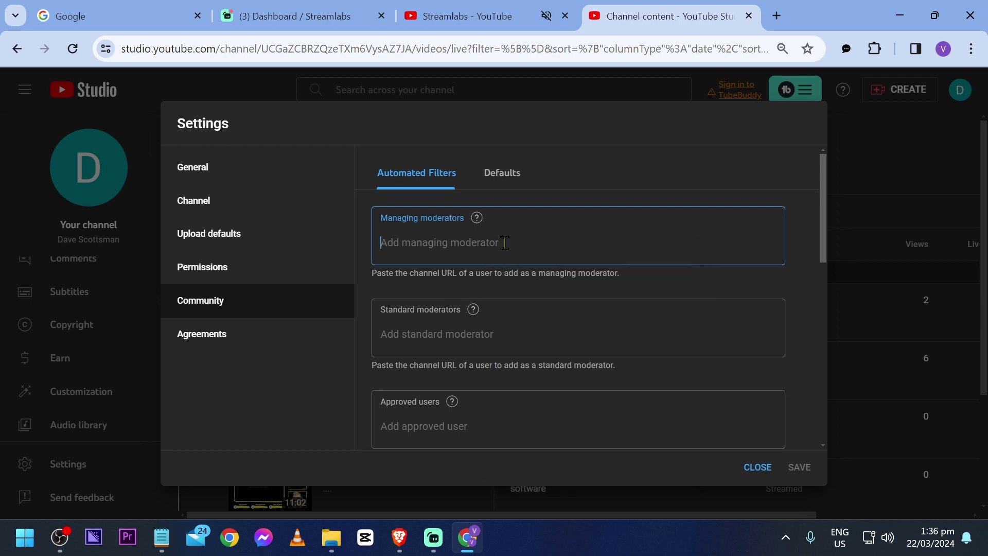
click(453, 334)
key(ctrl+v)
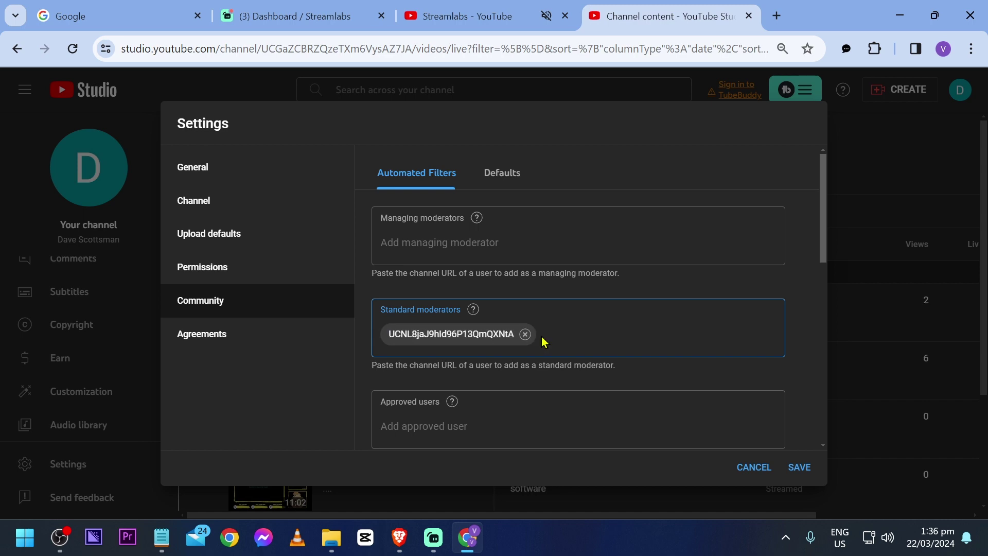
click(459, 245)
click(799, 467)
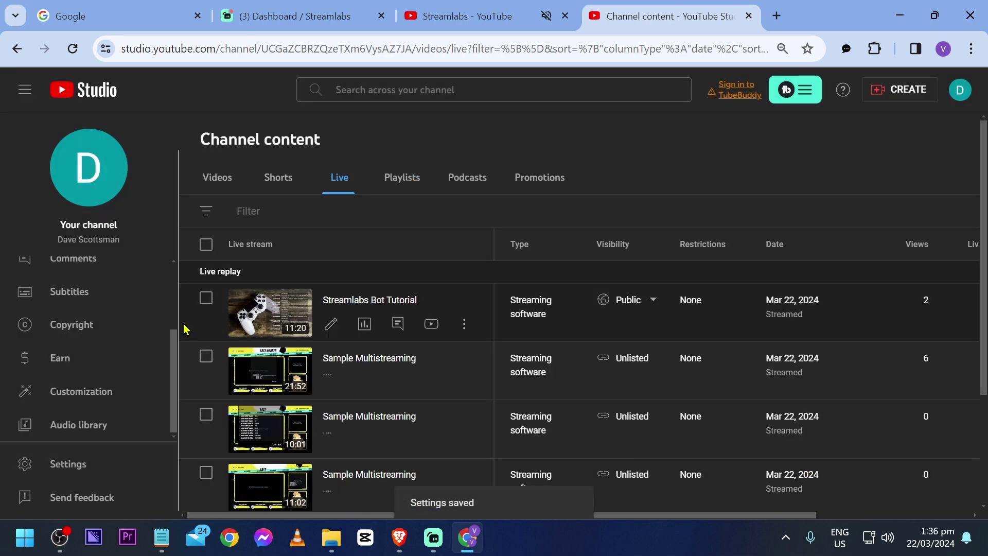
Paste the Streamlabs channel ID into Managing moderators, delete the stray letters, and save
click(72, 464)
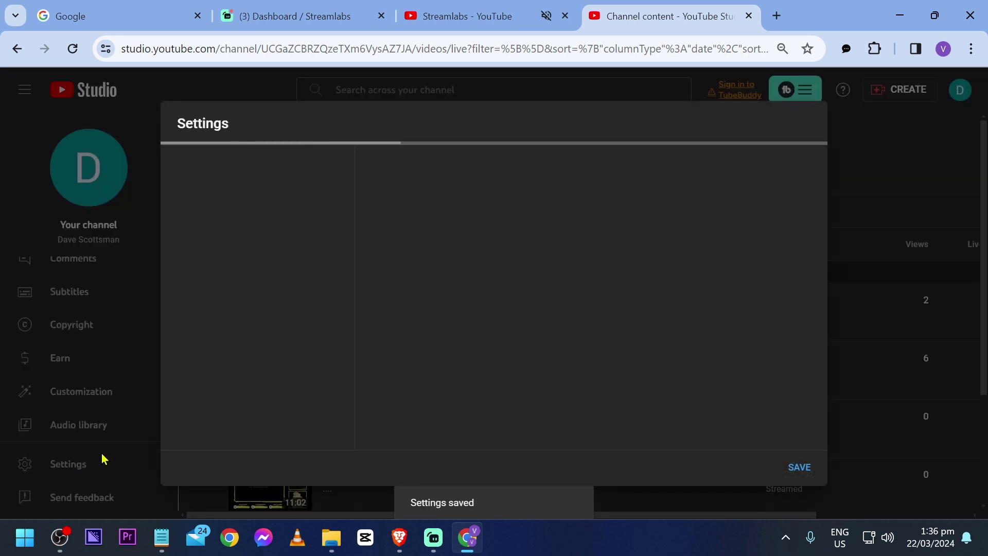
click(236, 305)
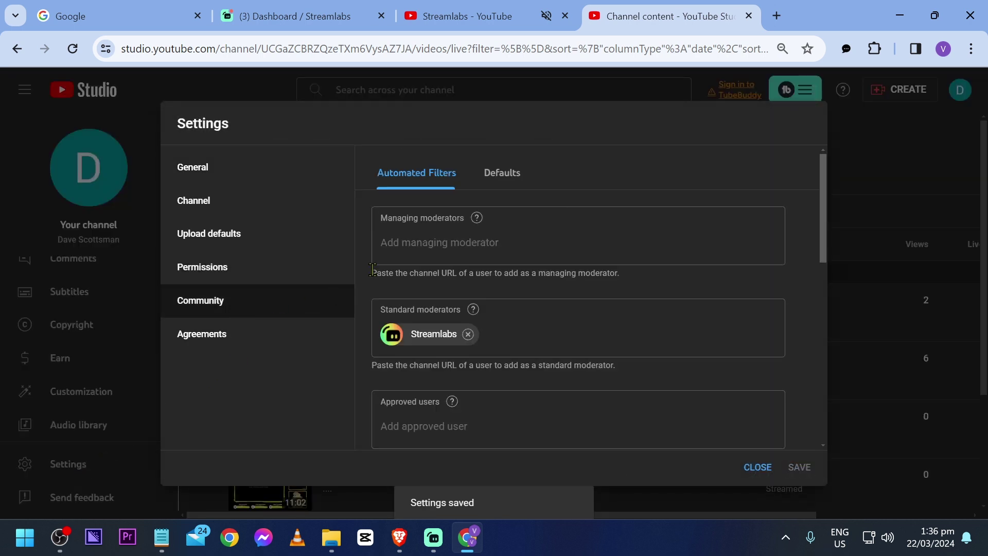
click(454, 242)
text(ST)
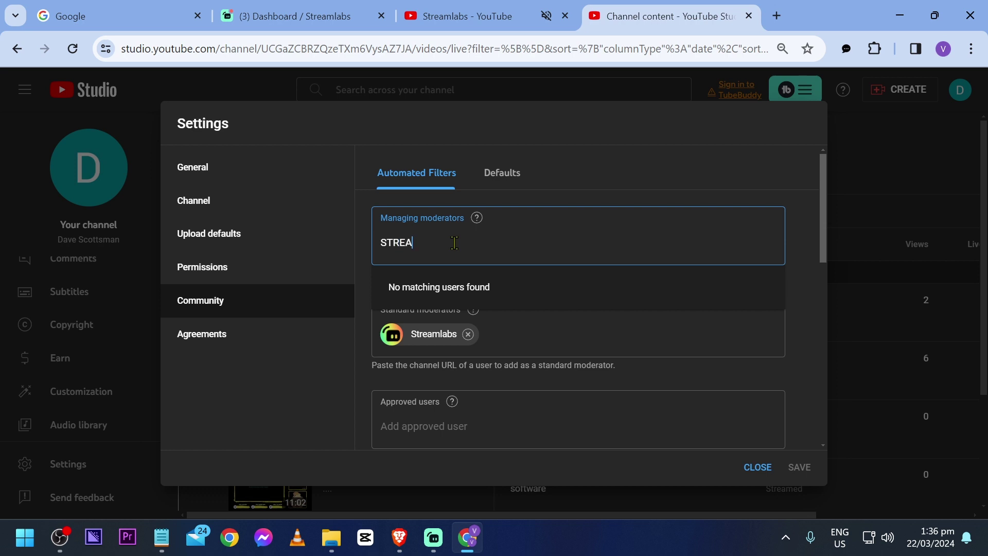
text(REA)
key(ctrl+a)
key(ctrl+v)
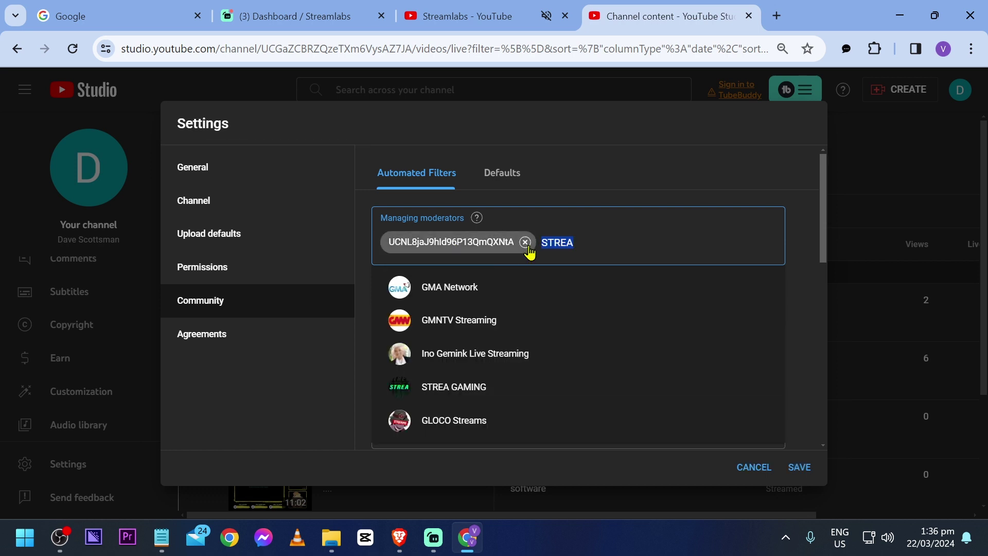
click(577, 241)
key(BackSpace)
key(BackSpace)
key(BackSpace)
key(BackSpace)
key(BackSpace)
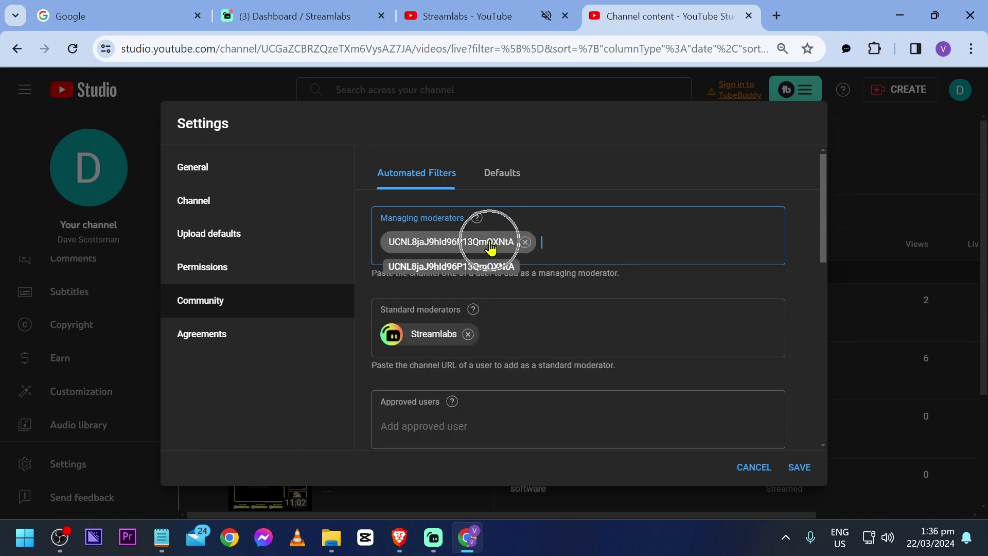
click(799, 467)
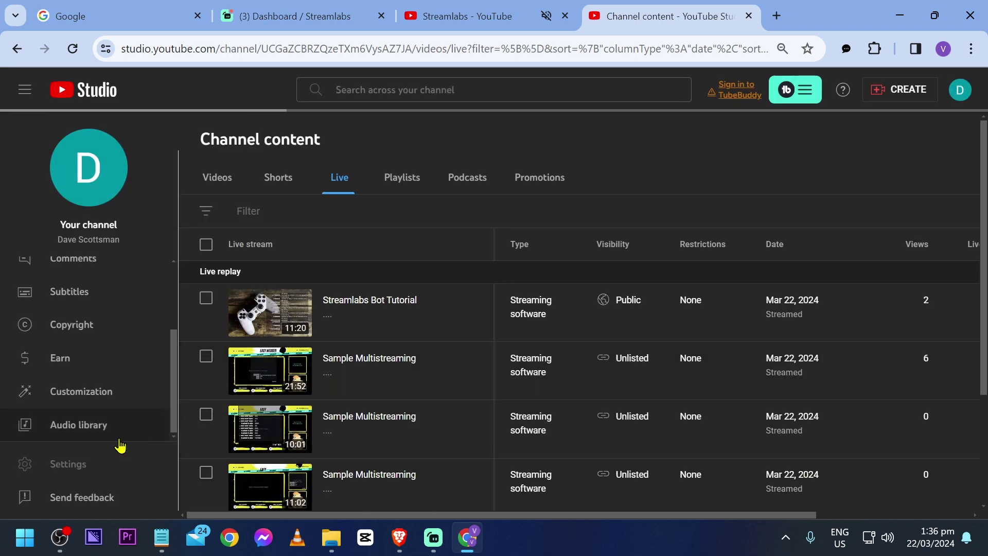
click(86, 465)
click(237, 310)
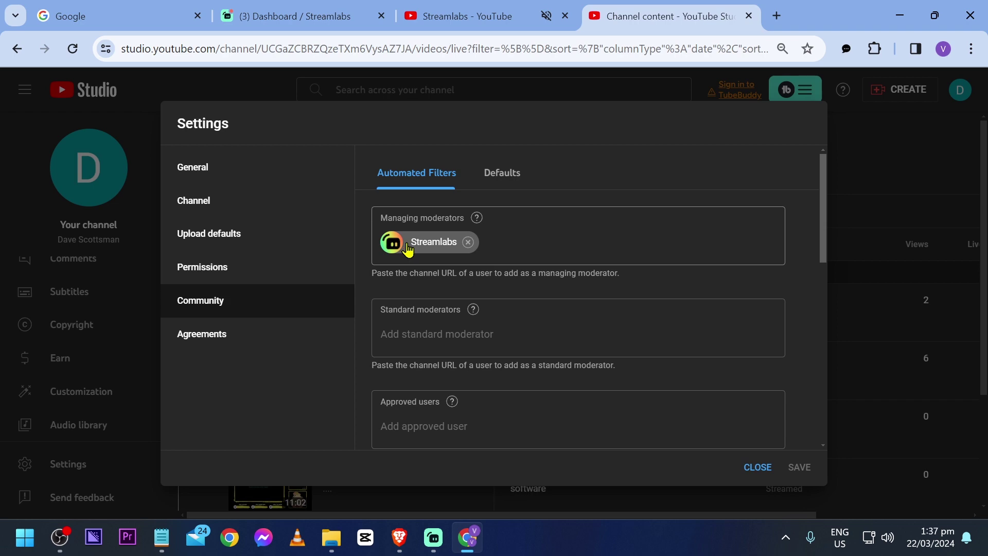
click(757, 467)
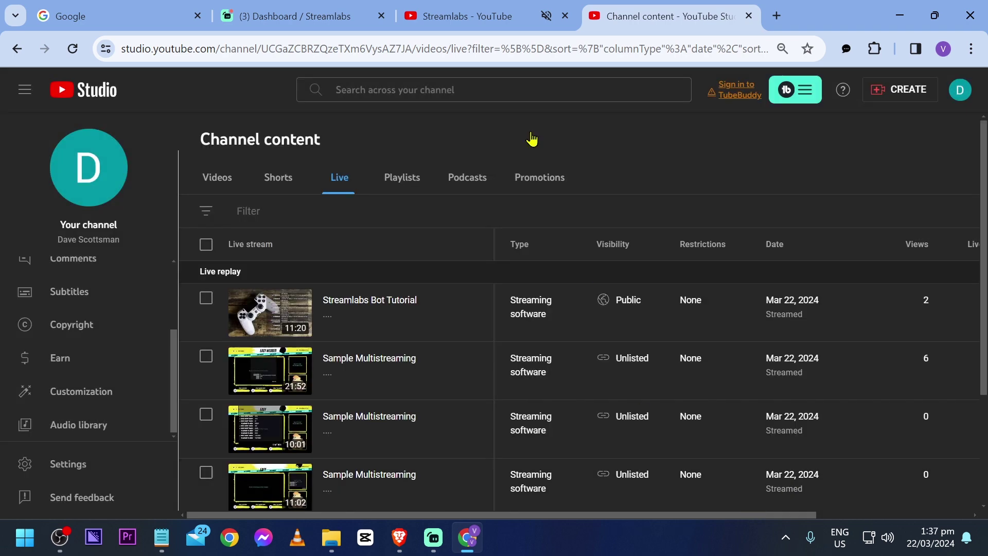
Open Cloudbot's Loyalty Store in the Streamlabs Dashboard and start a new item
click(330, 14)
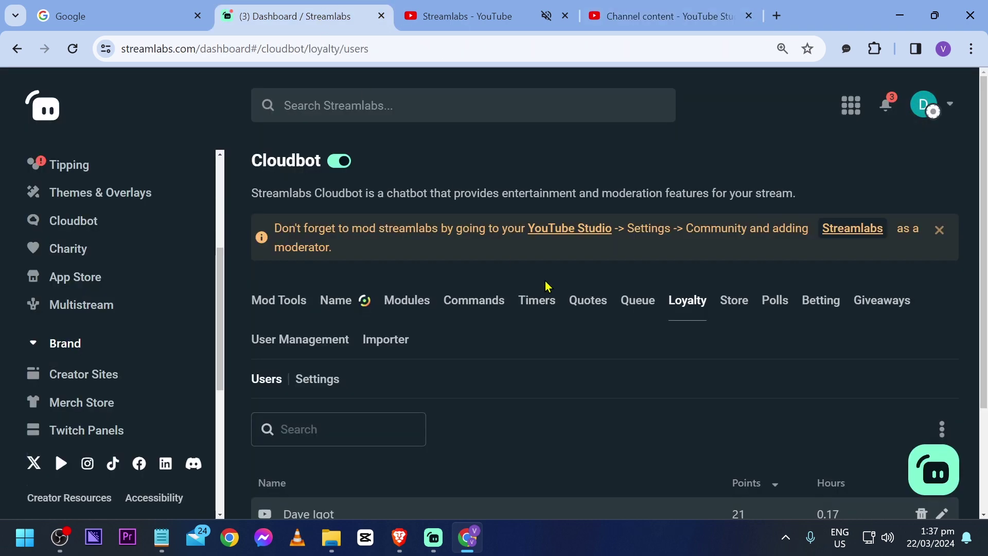
scroll(643, 257, down, 2)
click(734, 230)
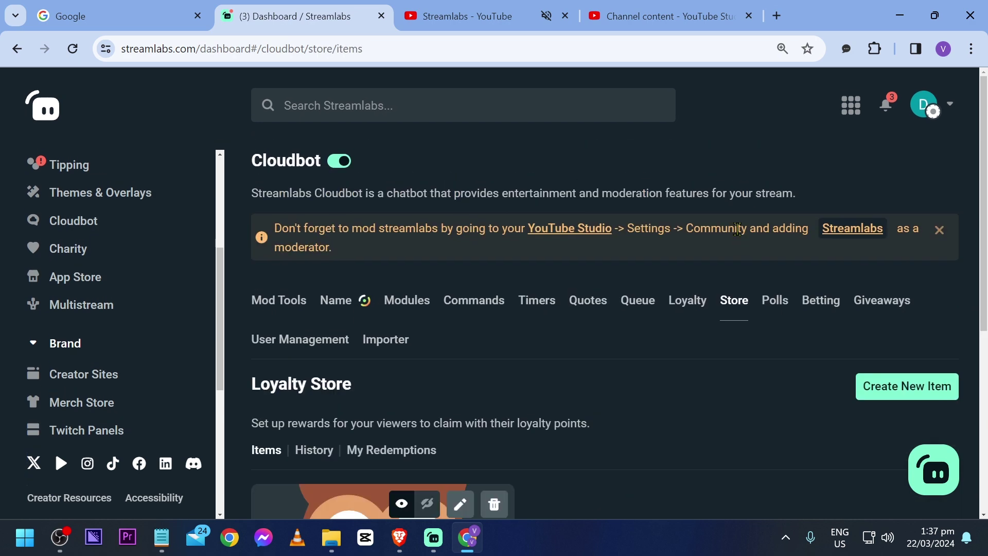
scroll(737, 228, down, 5)
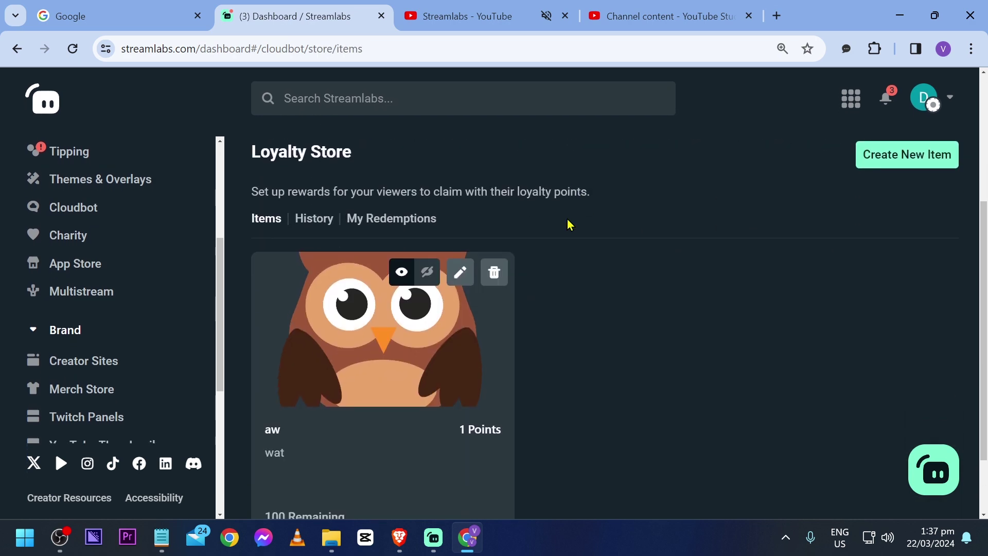
click(910, 157)
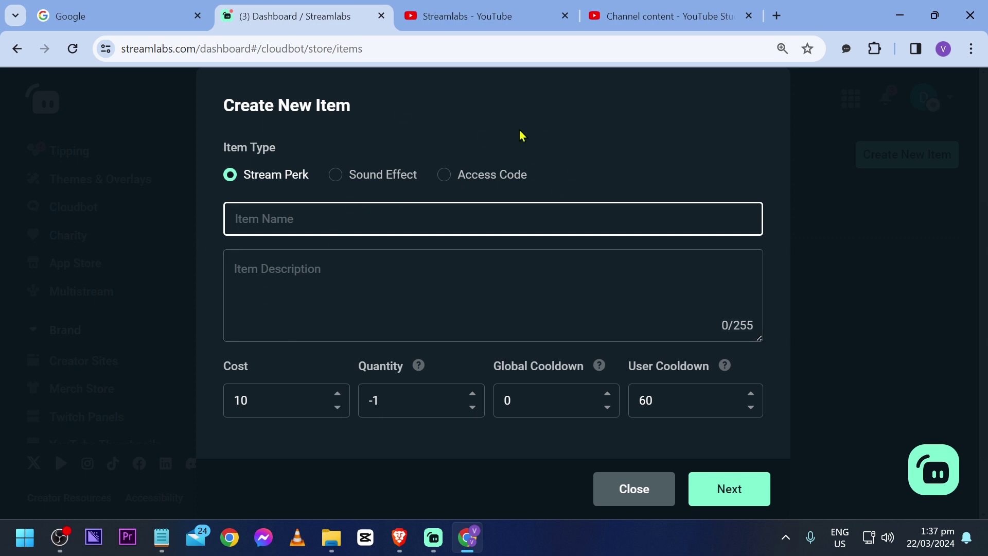
Select the Cost value 10, then close the Create New Item form unsaved
click(294, 401)
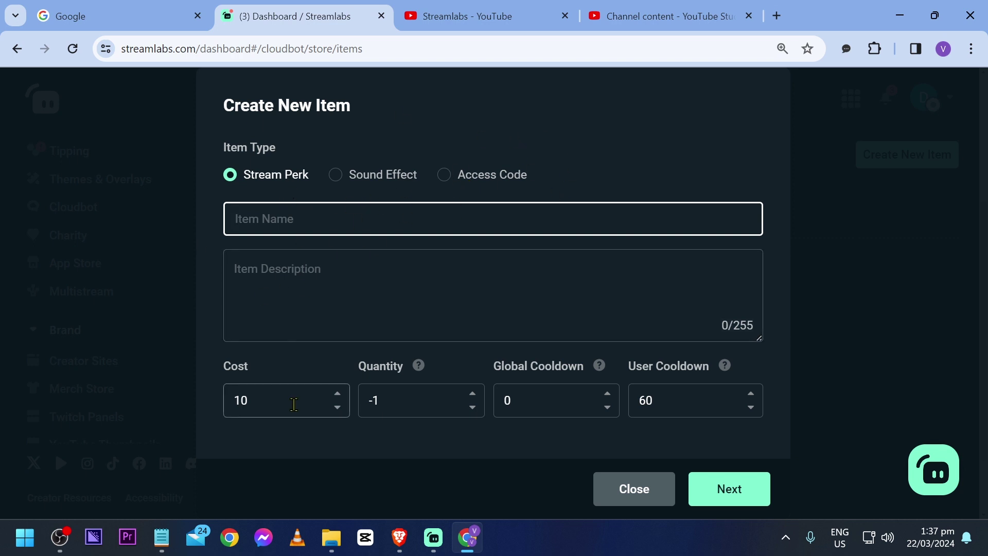
click(266, 412)
drag(248, 418, 223, 420)
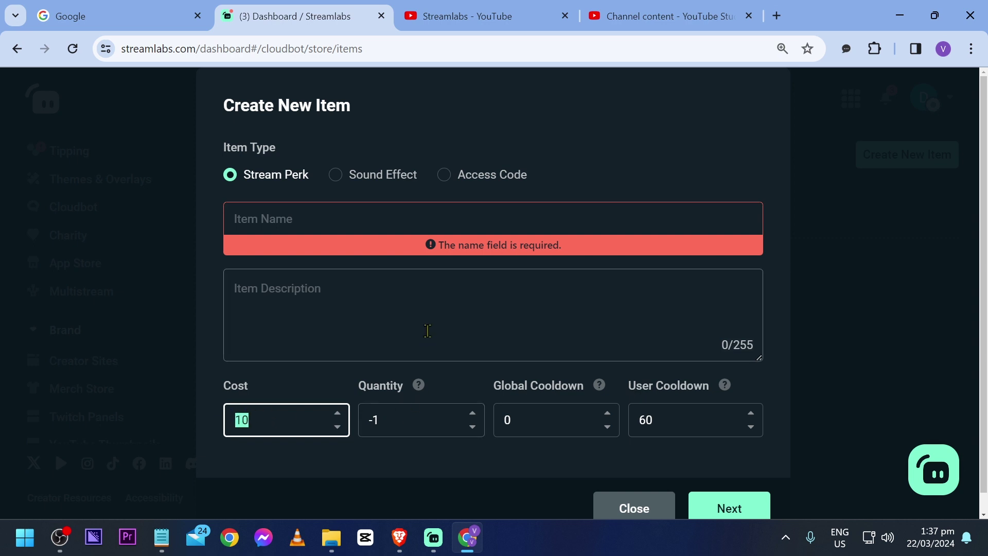
click(669, 500)
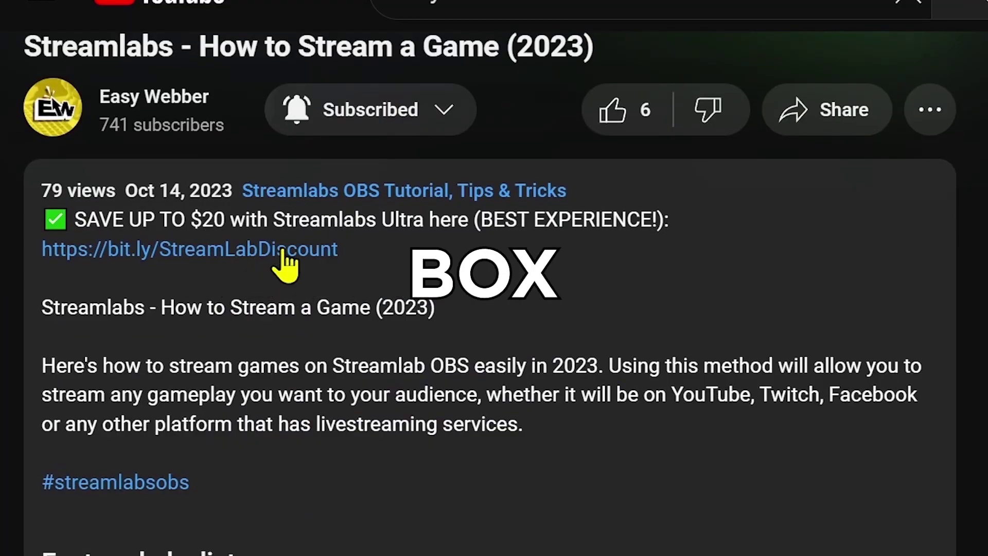
Follow the Streamlabs Ultra discount link and browse the channel's Streamlabs OBS playlist
click(282, 249)
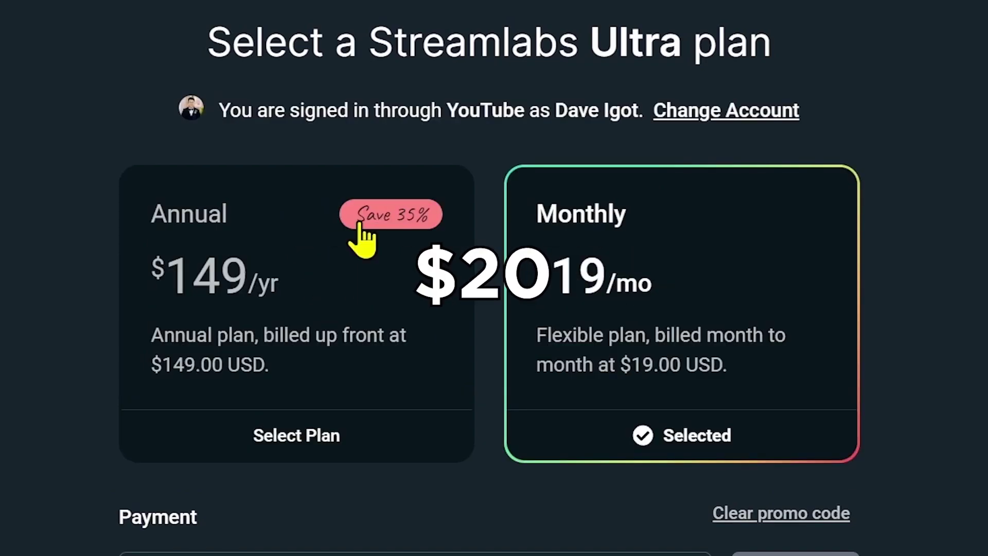
scroll(363, 241, down, 3)
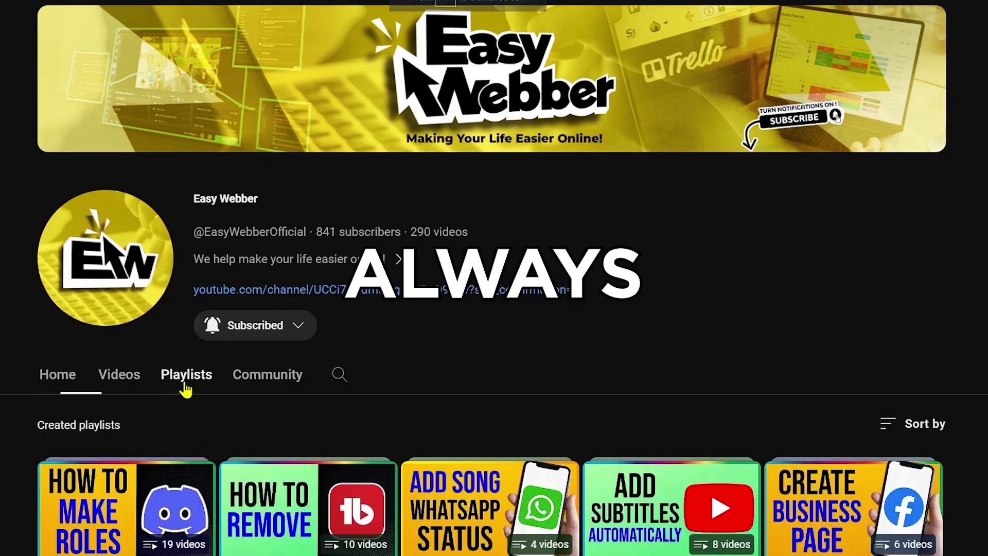
click(674, 479)
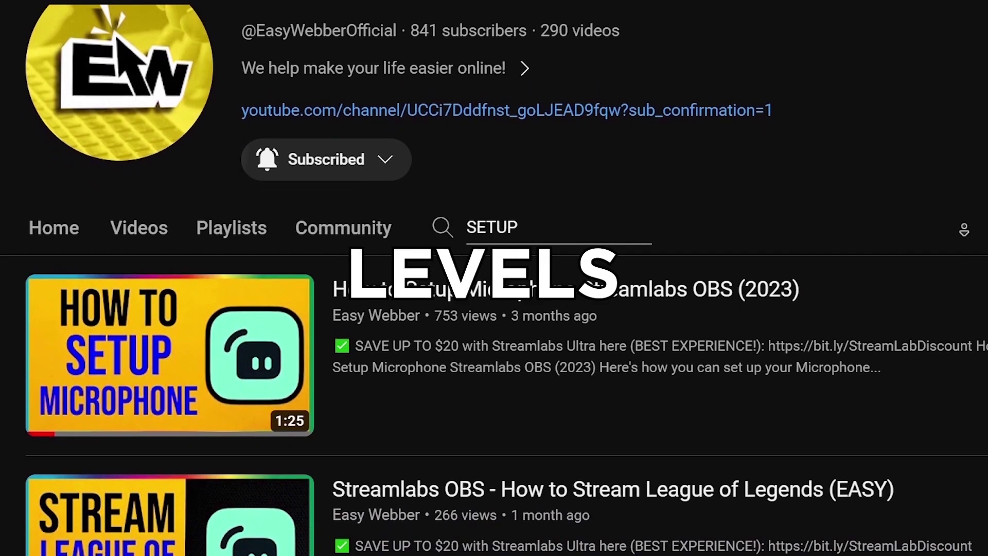
scroll(494, 308, down, 15)
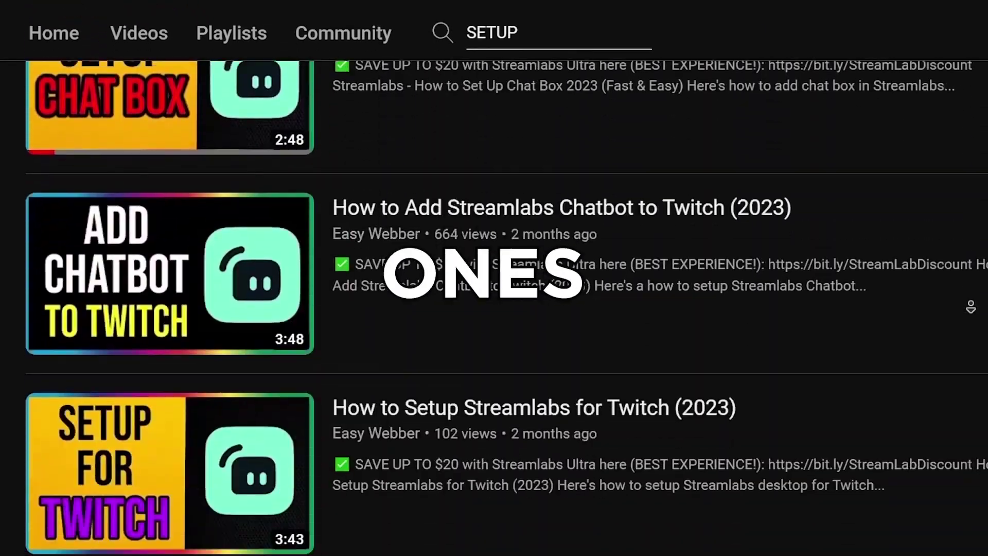
scroll(971, 315, down, 10)
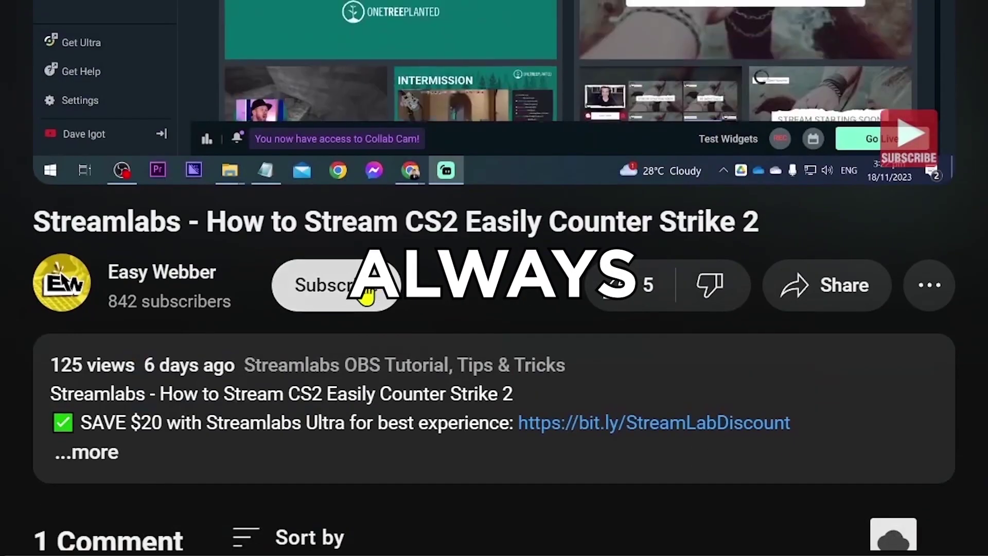
Subscribe to Easy Webber, check its notification options, and like the Counter Strike 2 video
click(308, 283)
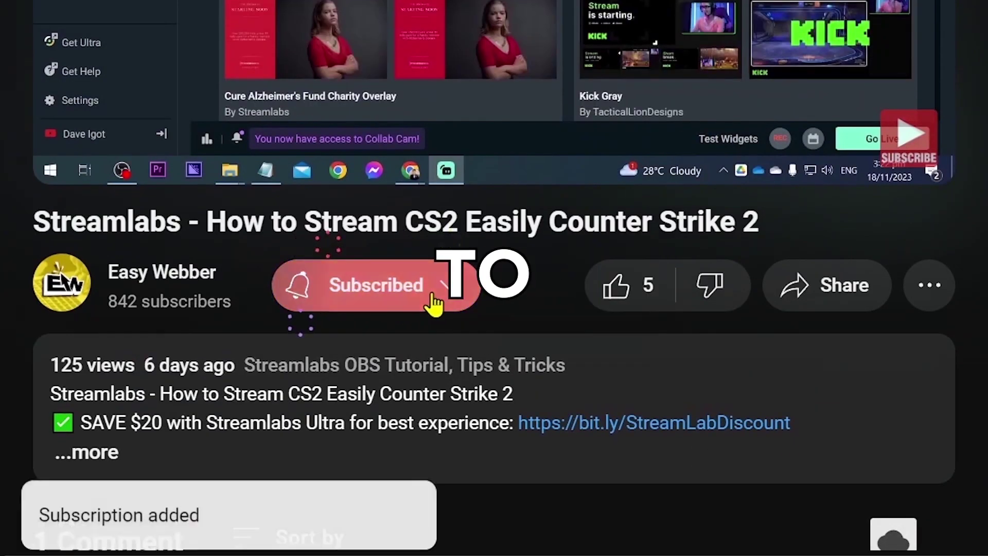
click(435, 303)
click(571, 313)
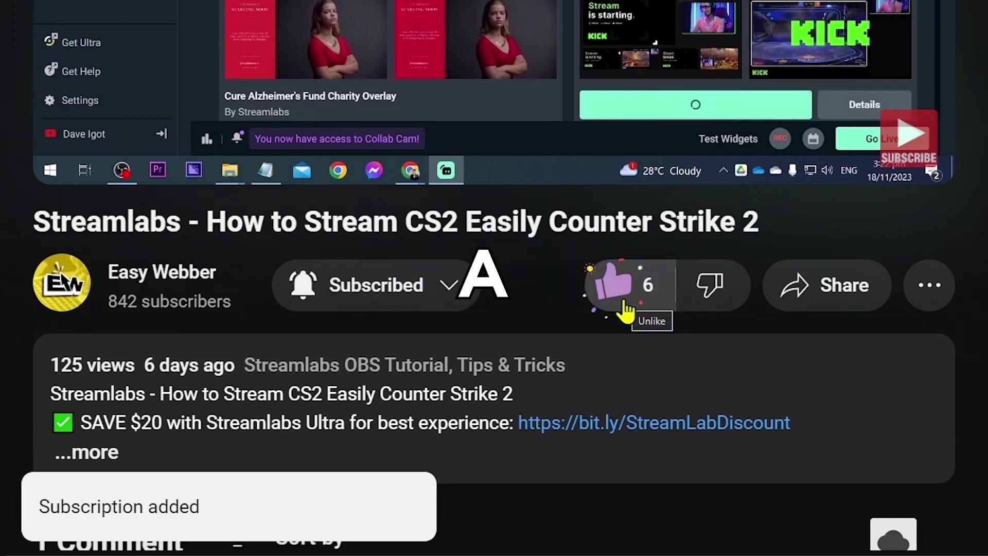